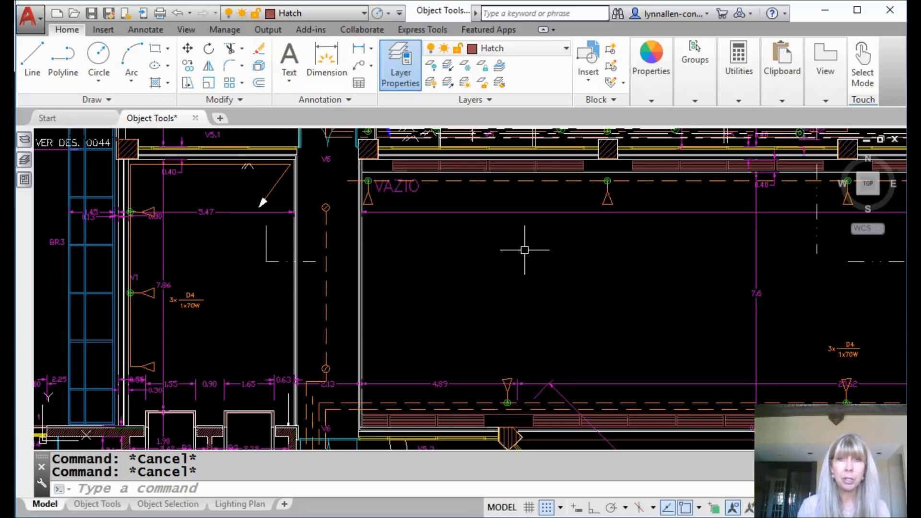
# - Select and deselect the 4.89 dimension, then open the Layer Properties Manager to find DEFPOINTS
pyautogui.click(478, 383)
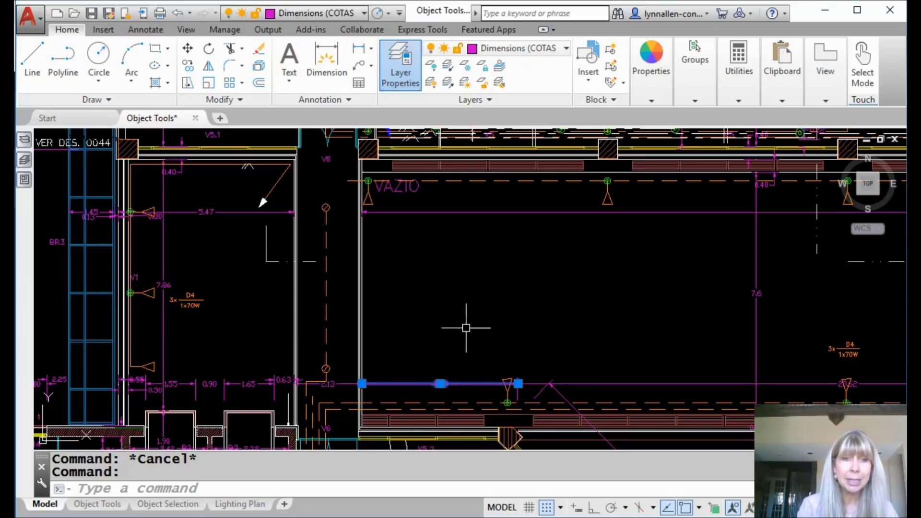
pyautogui.click(379, 492)
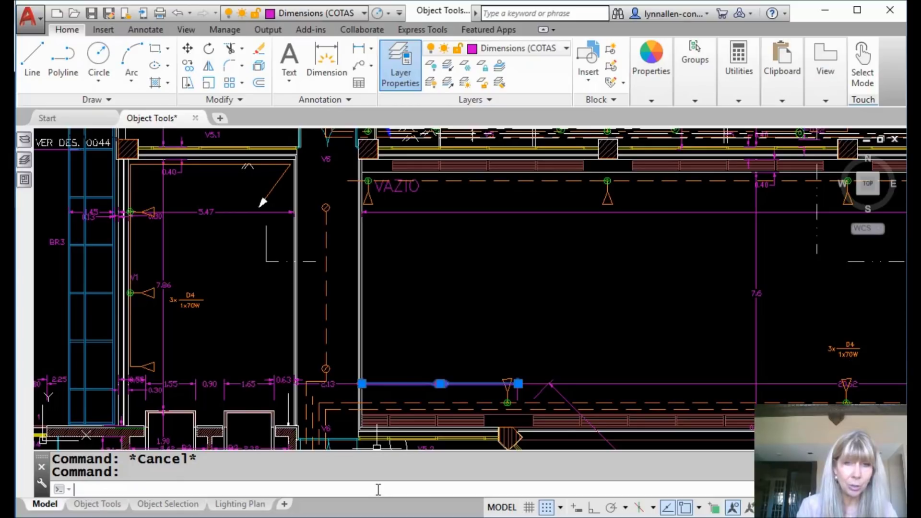
pyautogui.press('Escape')
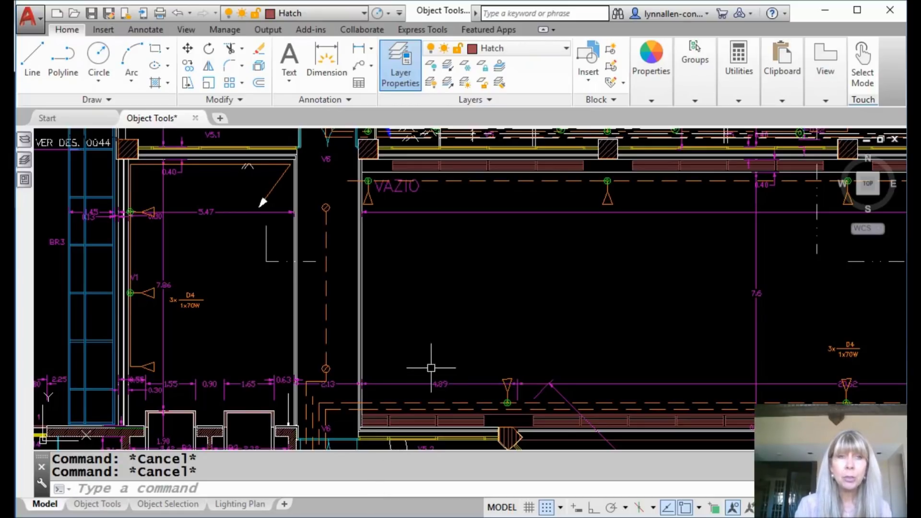
pyautogui.moveTo(25, 162)
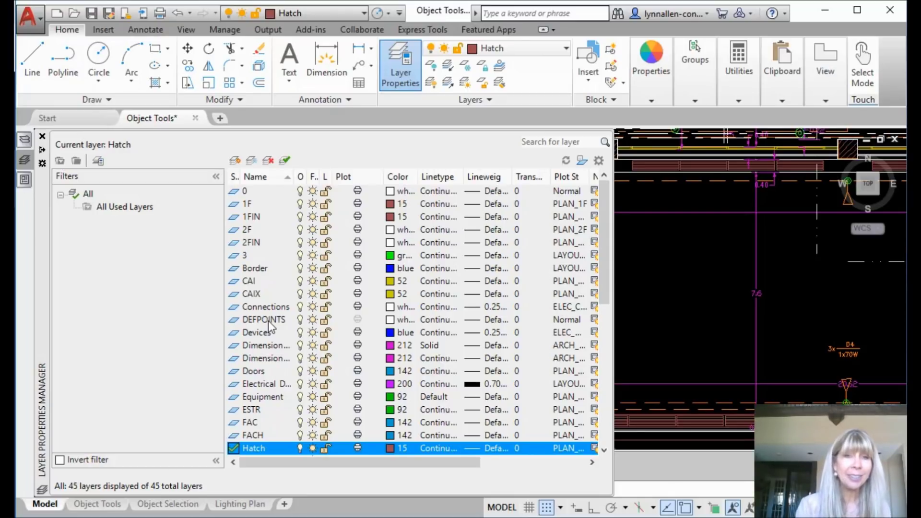
pyautogui.click(358, 320)
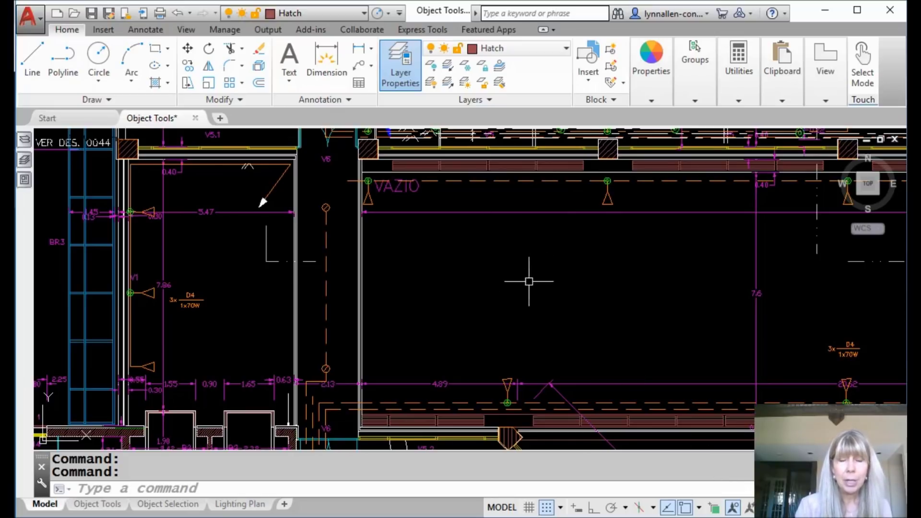
# - Collapse the Layer Properties Manager so the floor plan fills the drawing area
pyautogui.click(468, 293)
# - Make DEFPOINTS the current layer from the Quick Access layer dropdown
pyautogui.click(468, 293)
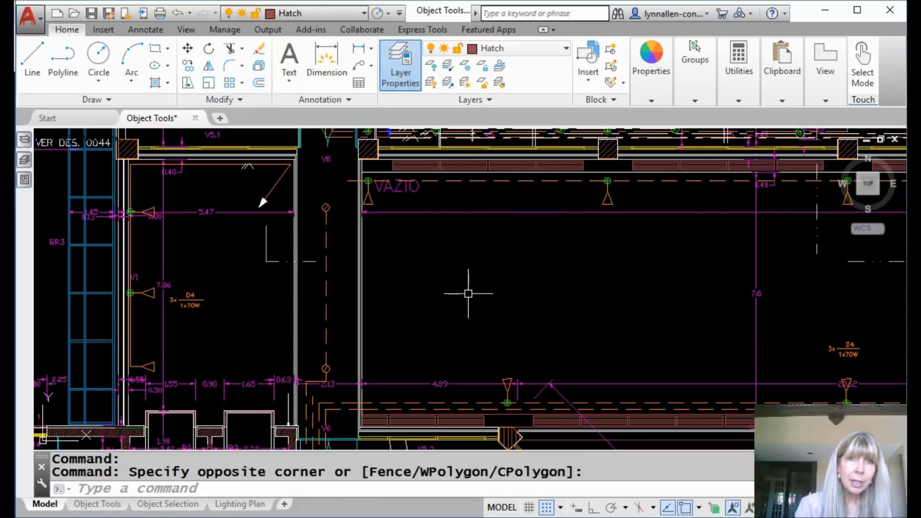
pyautogui.click(365, 14)
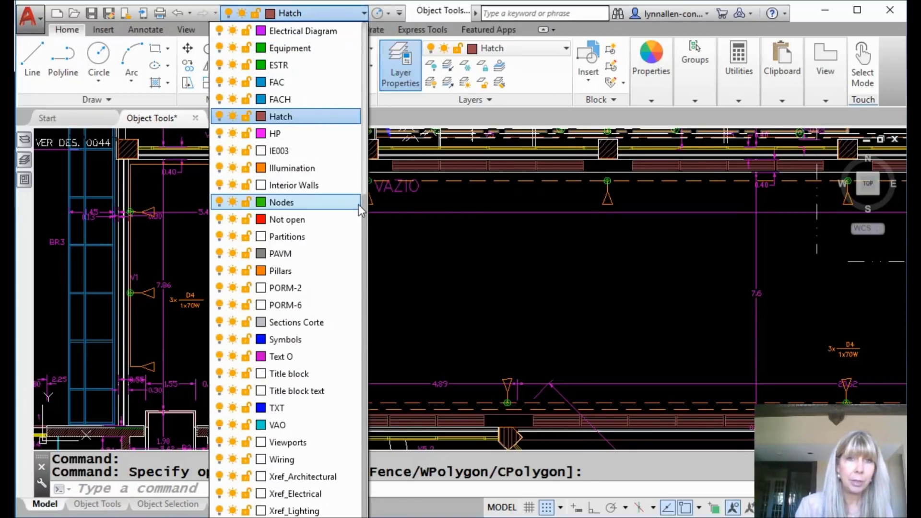
pyautogui.moveTo(363, 206); pyautogui.dragTo(365, 133)
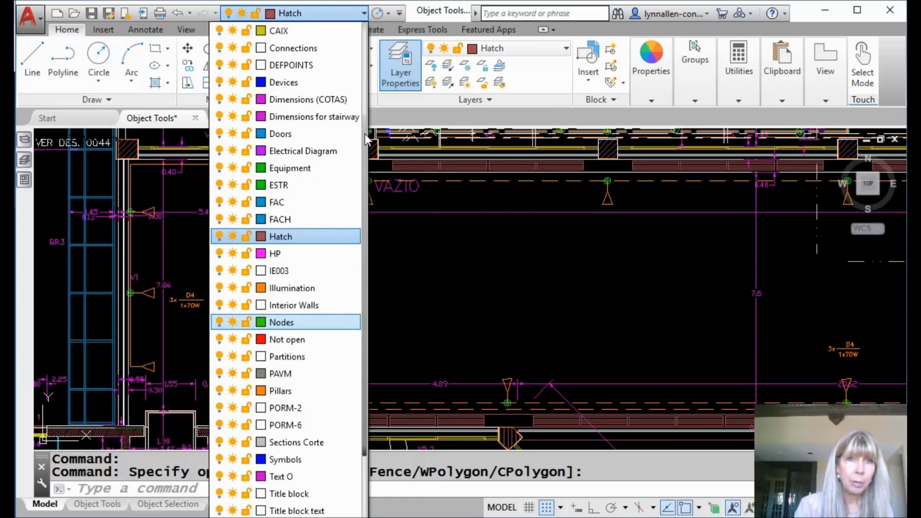
pyautogui.click(328, 67)
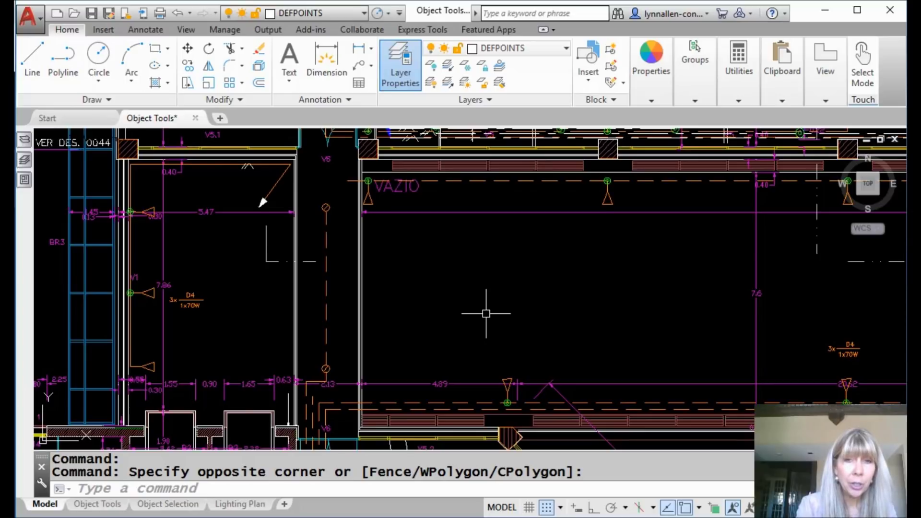
# - Place the multiline note 'I don't like my job' in the empty room with MTEXT
pyautogui.write('mtext')
pyautogui.press('Return')
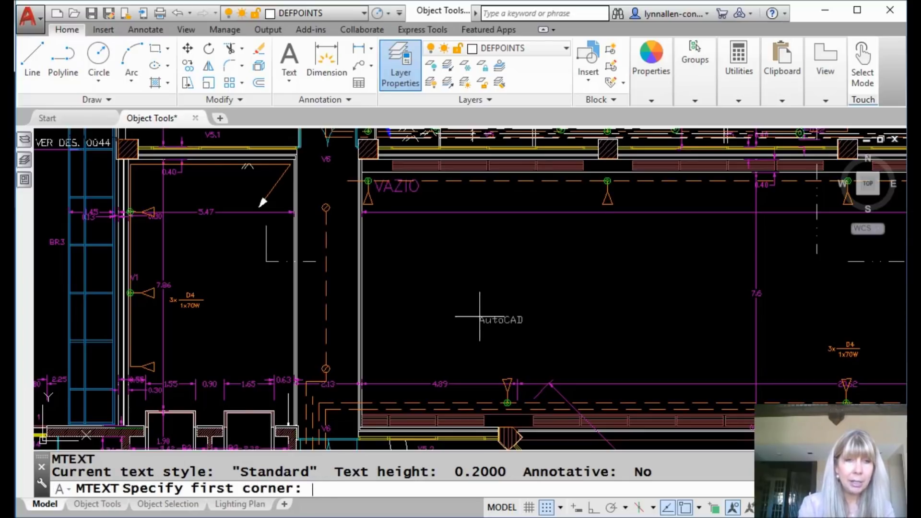
pyautogui.click(480, 301)
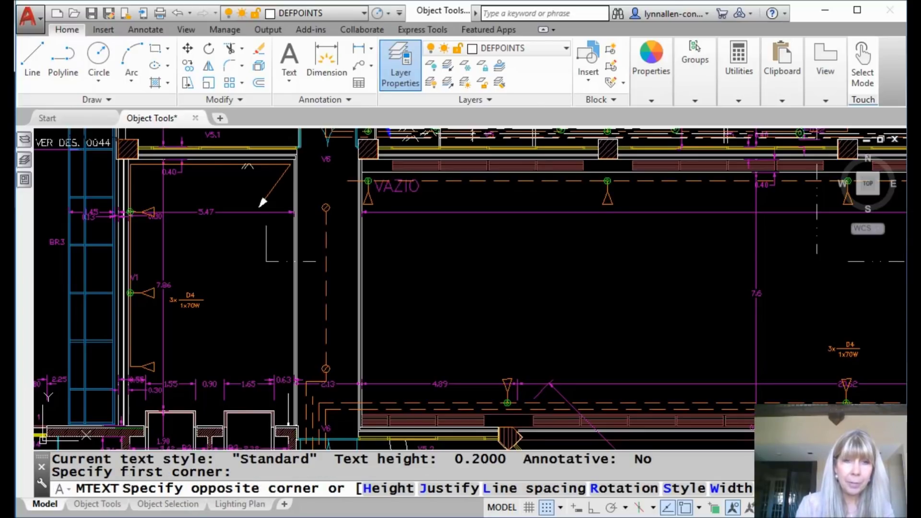
pyautogui.click(499, 312)
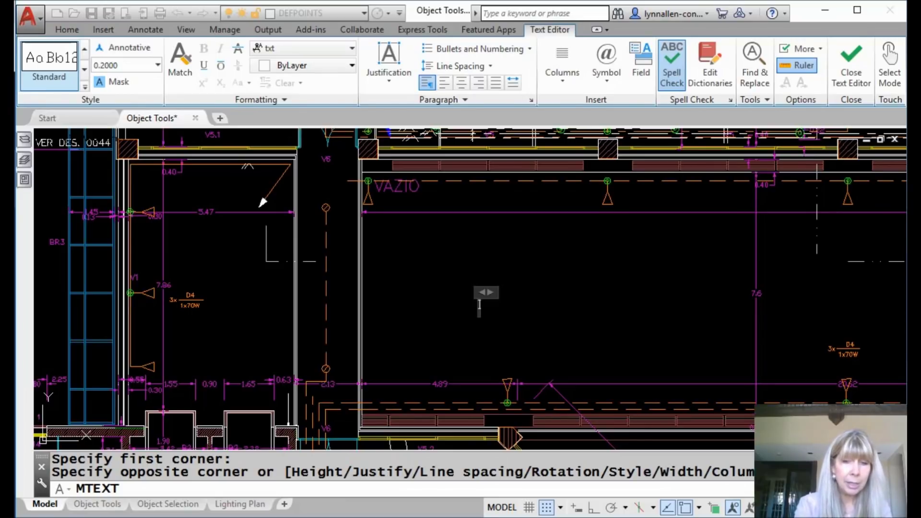
pyautogui.write("I don't")
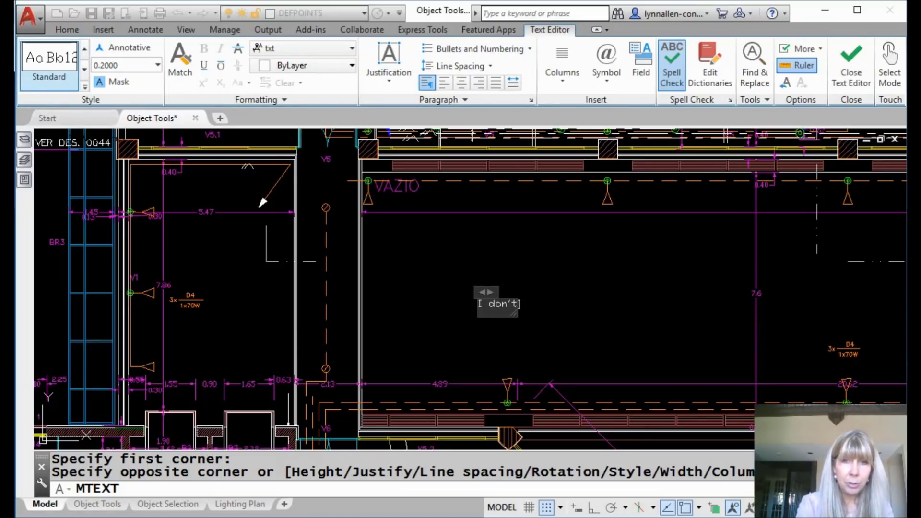
pyautogui.write(' llke')
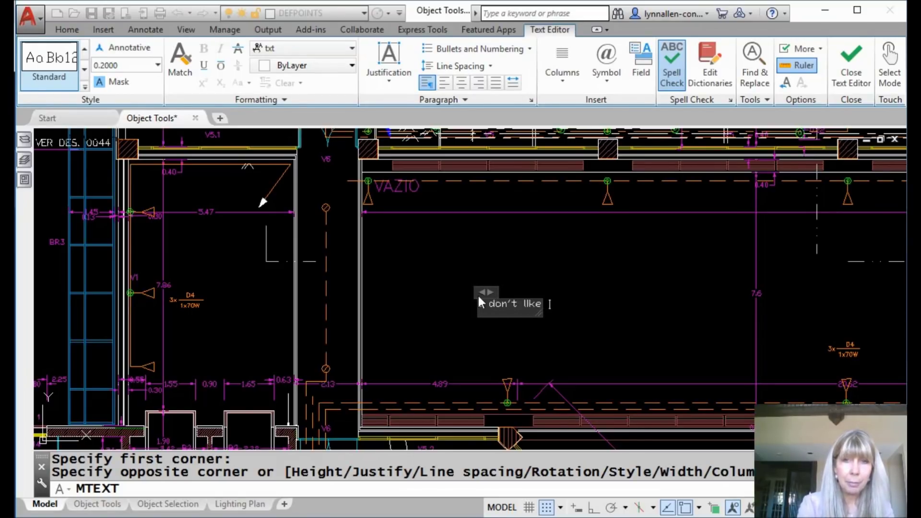
pyautogui.write(' my job')
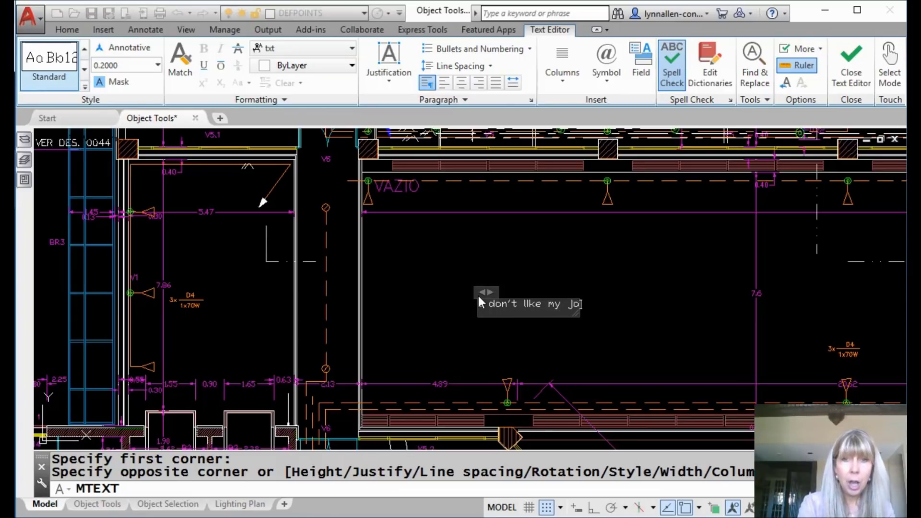
pyautogui.click(471, 257)
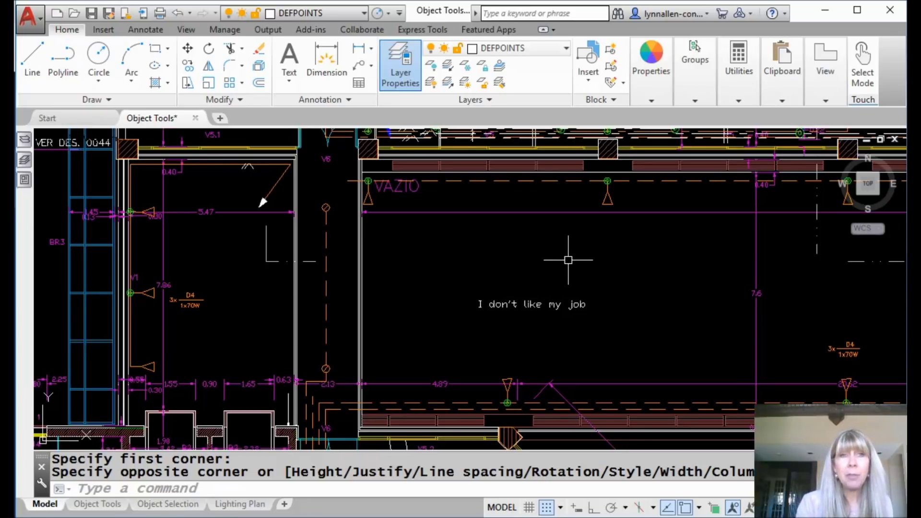
pyautogui.click(161, 14)
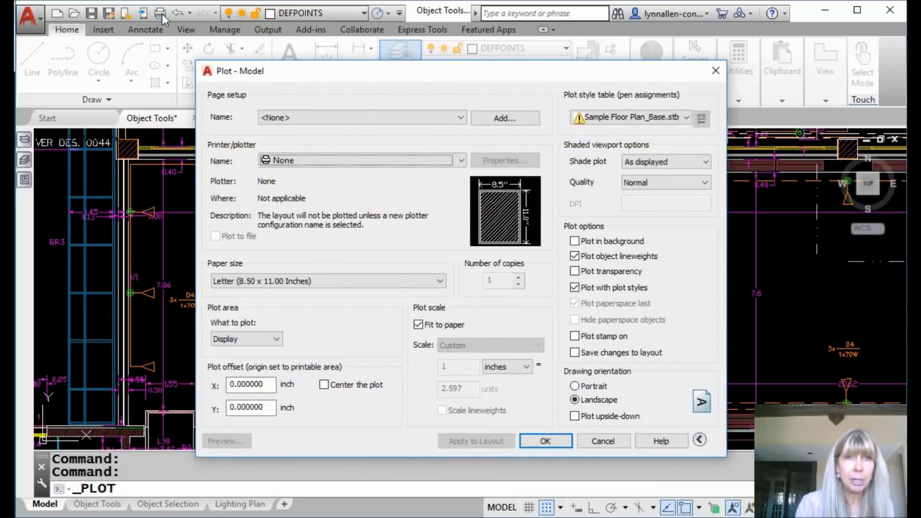
# - Preview the plot on the HP ENVY 7640 printer, then cancel without plotting
pyautogui.click(461, 160)
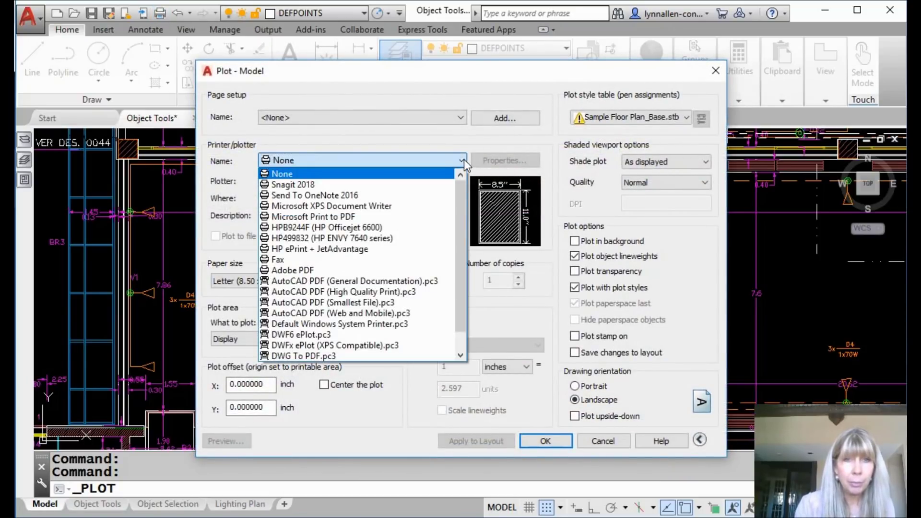
pyautogui.click(413, 238)
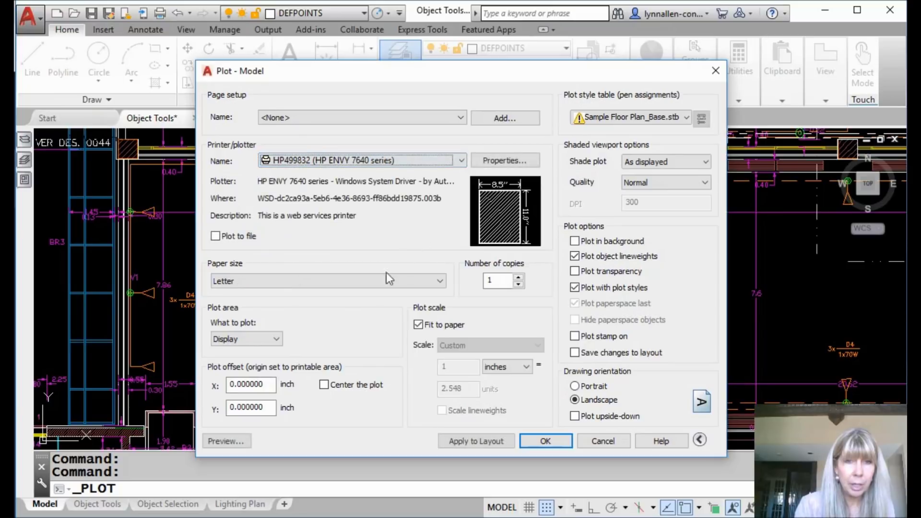
pyautogui.click(226, 441)
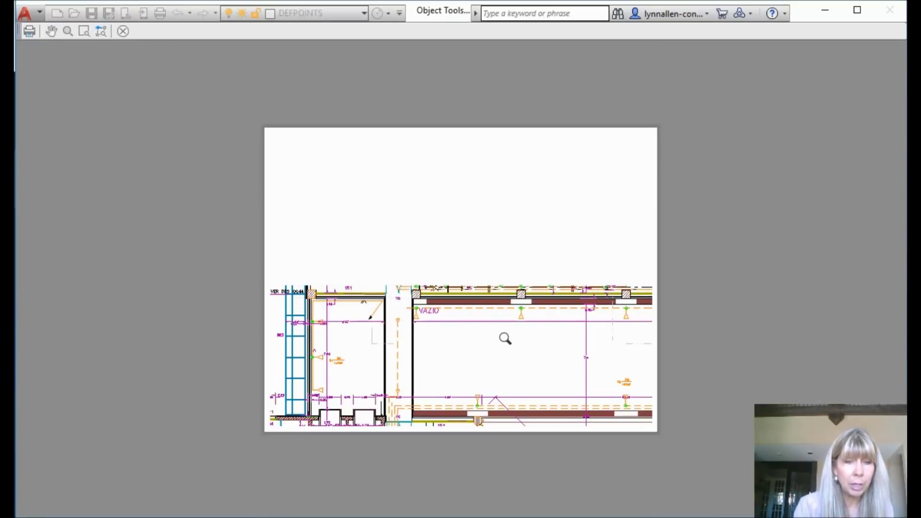
pyautogui.press('Escape')
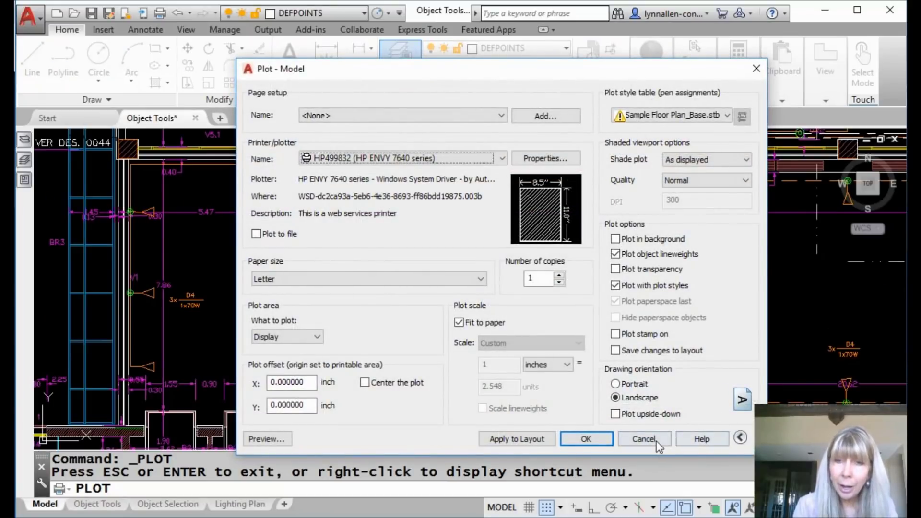
pyautogui.click(655, 441)
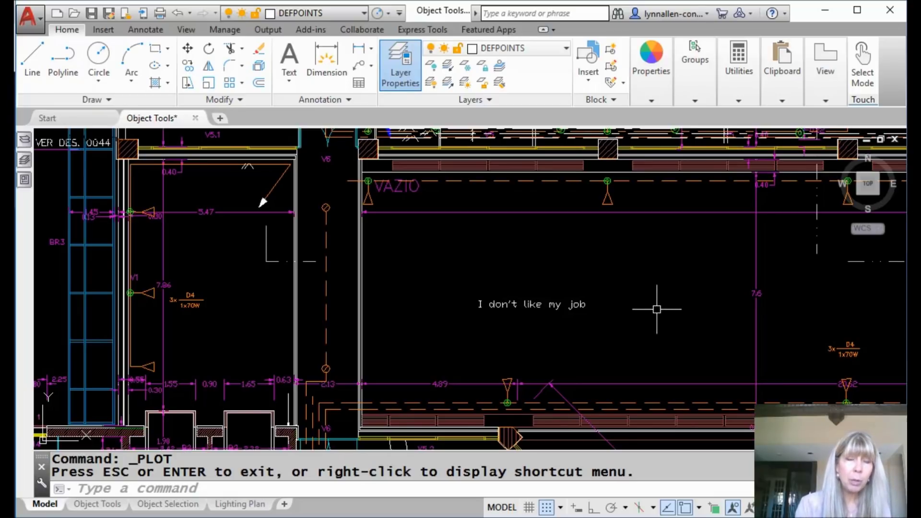
pyautogui.click(532, 306)
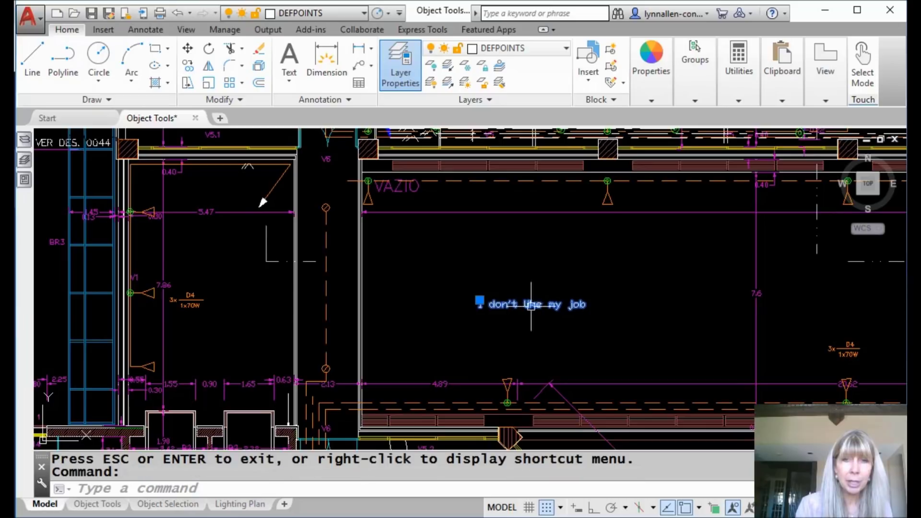
# - Shift the note slightly up and right by its grip, then deselect it
pyautogui.click(481, 303)
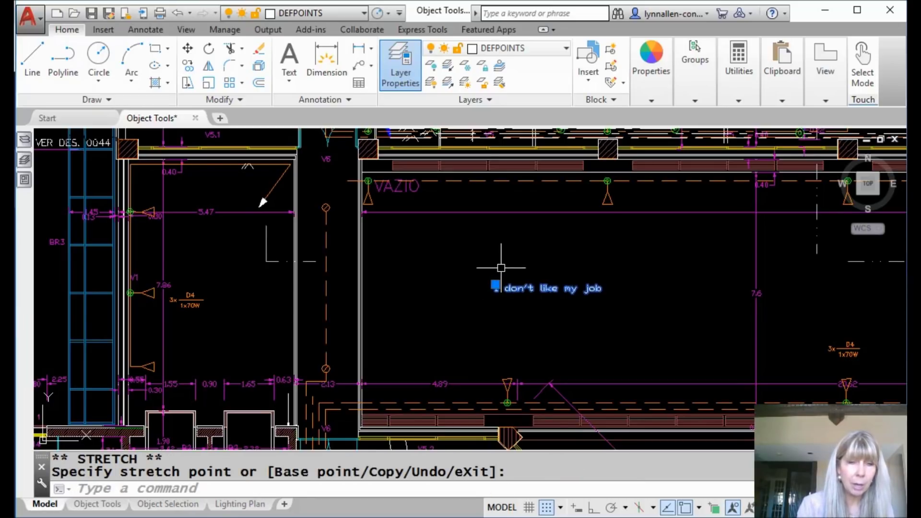
pyautogui.press('Escape')
pyautogui.press('Escape')
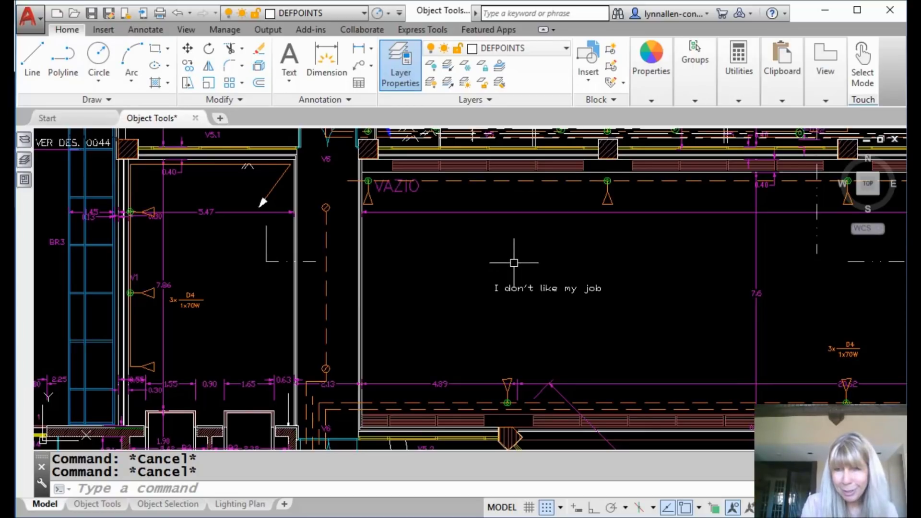
pyautogui.click(365, 15)
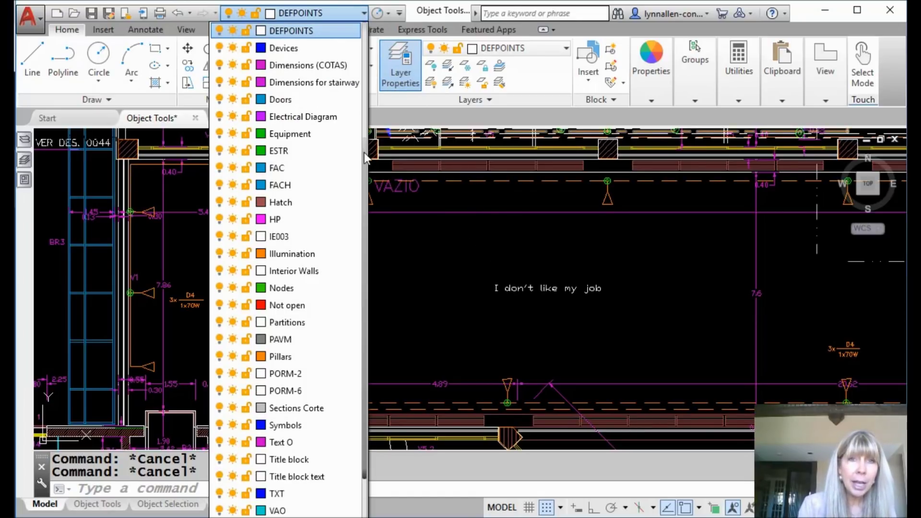
pyautogui.scroll(4, 364, 106)
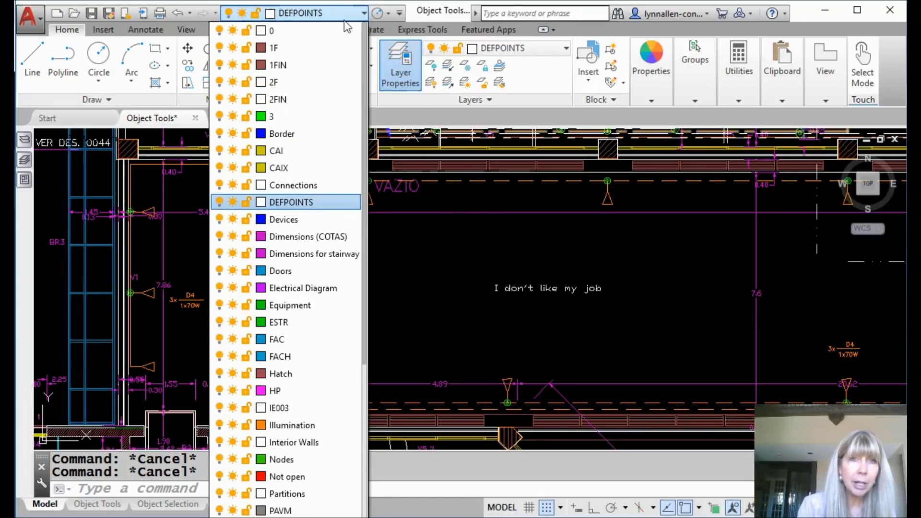
pyautogui.click(221, 31)
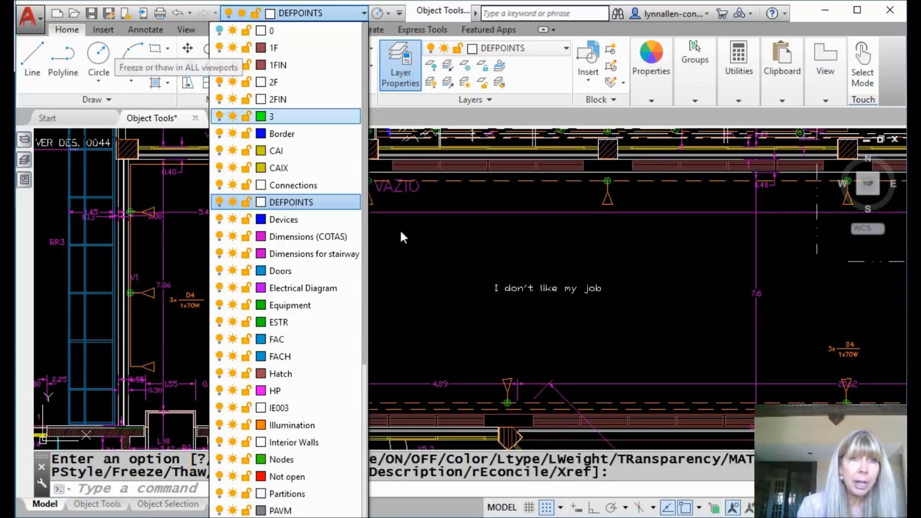
pyautogui.click(451, 311)
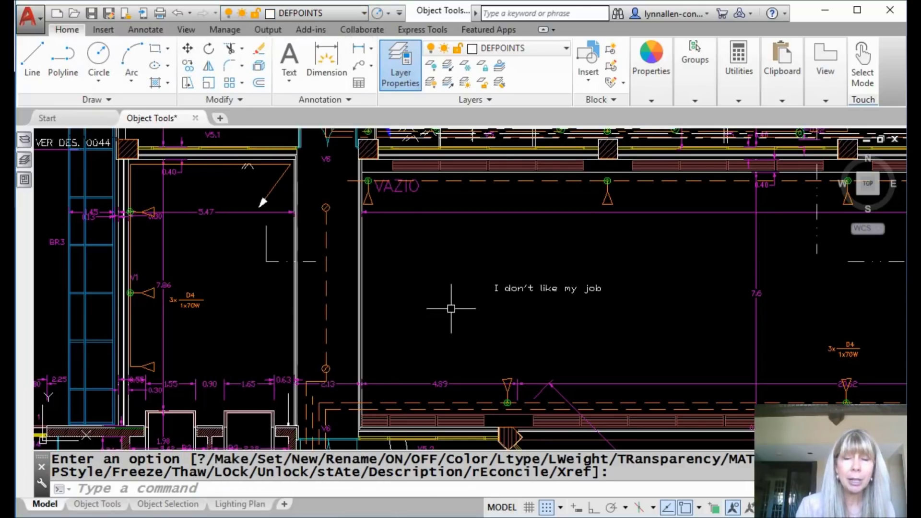
pyautogui.click(513, 278)
pyautogui.click(516, 288)
pyautogui.click(530, 281)
pyautogui.click(545, 289)
pyautogui.click(546, 288)
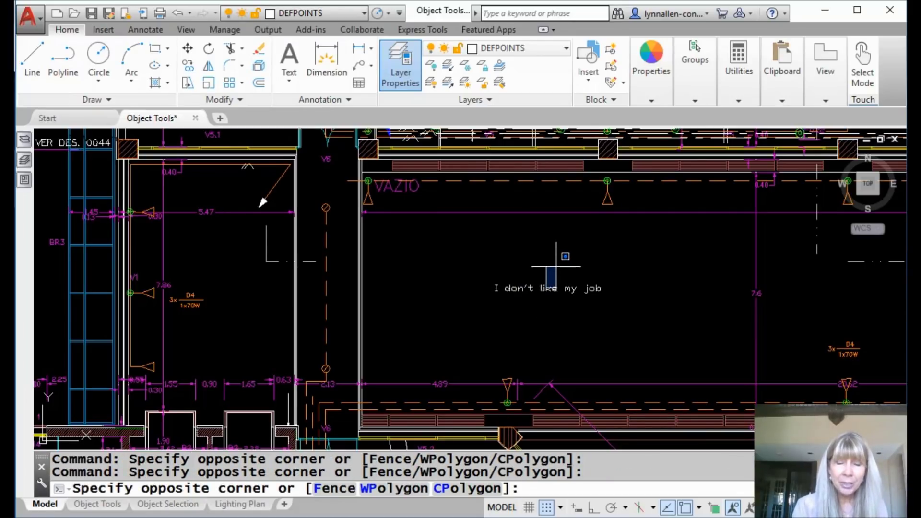
pyautogui.press('Escape')
pyautogui.press('Escape')
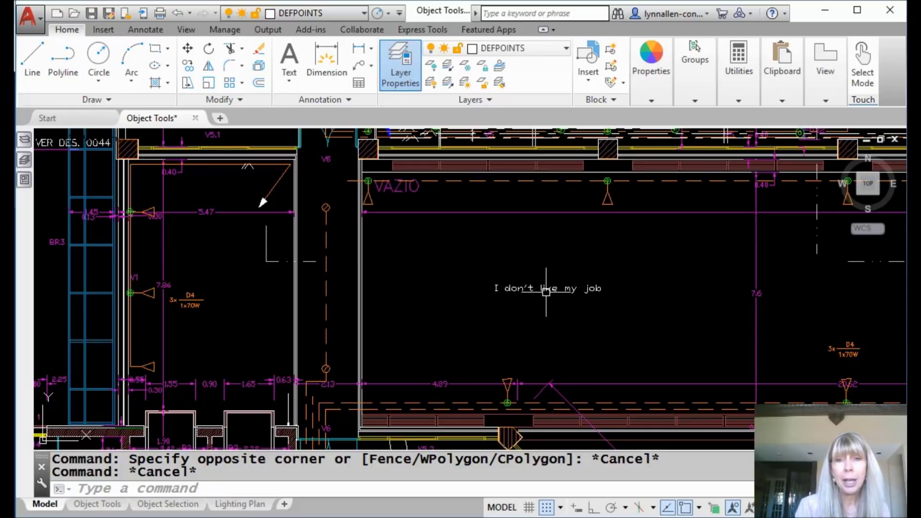
# - Try window selections around the note, then expand the Layer Properties Manager showing all 45 layers
pyautogui.click(524, 289)
pyautogui.click(533, 278)
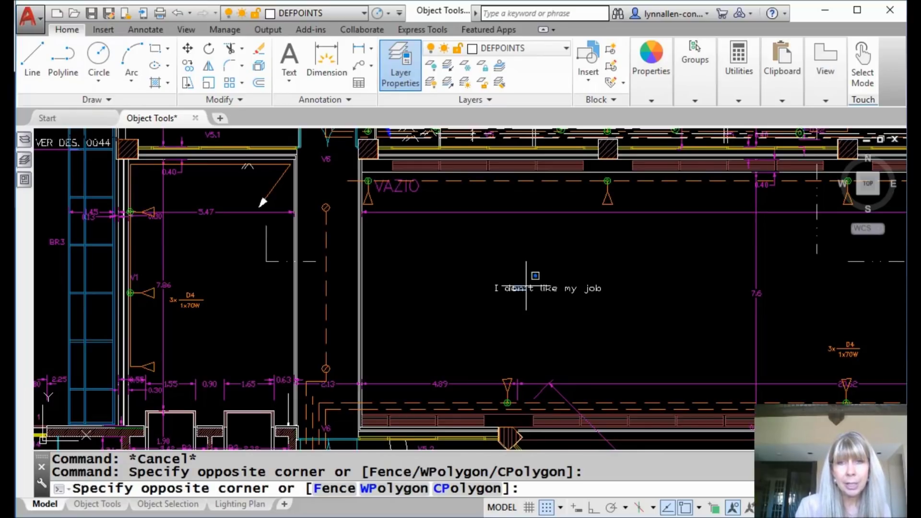
pyautogui.click(536, 281)
pyautogui.click(541, 283)
pyautogui.click(540, 298)
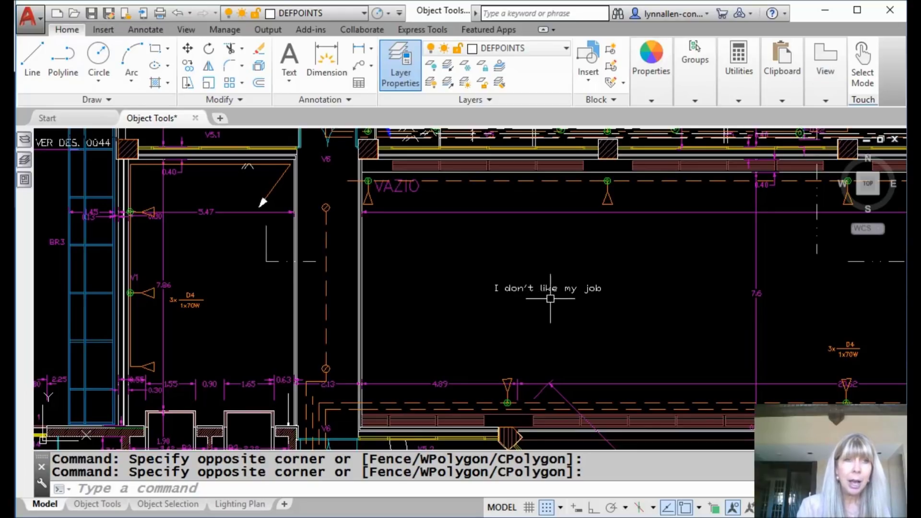
pyautogui.moveTo(21, 162)
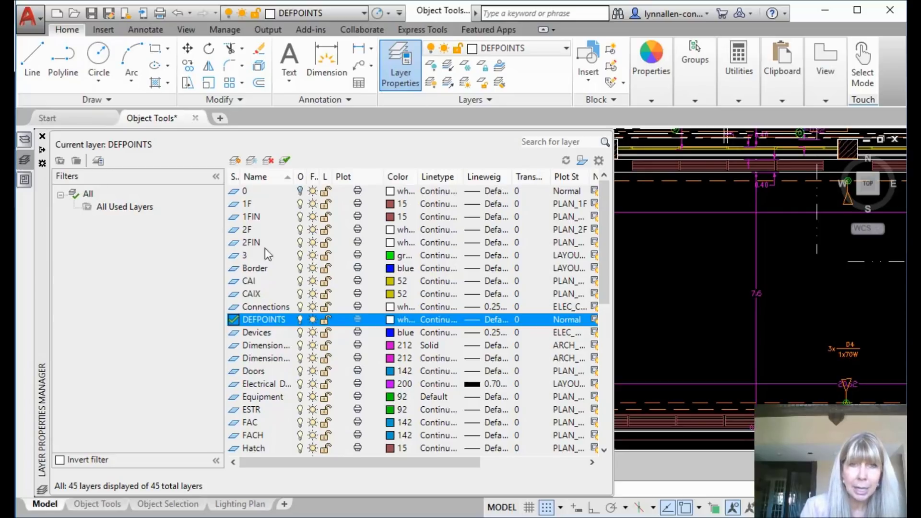
pyautogui.click(357, 293)
# - Turn off plotting for the CAI layer
pyautogui.click(357, 281)
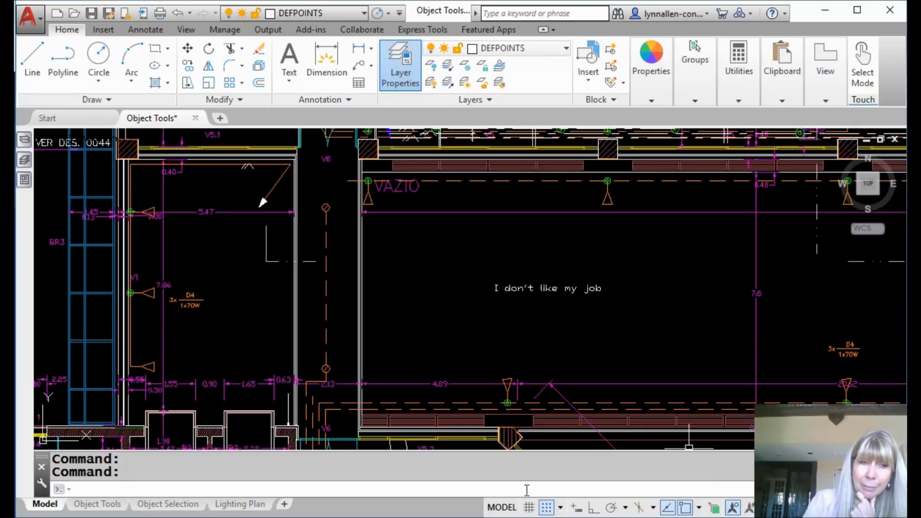
# - Run the LAYDEL layer-delete command
pyautogui.write('laydel')
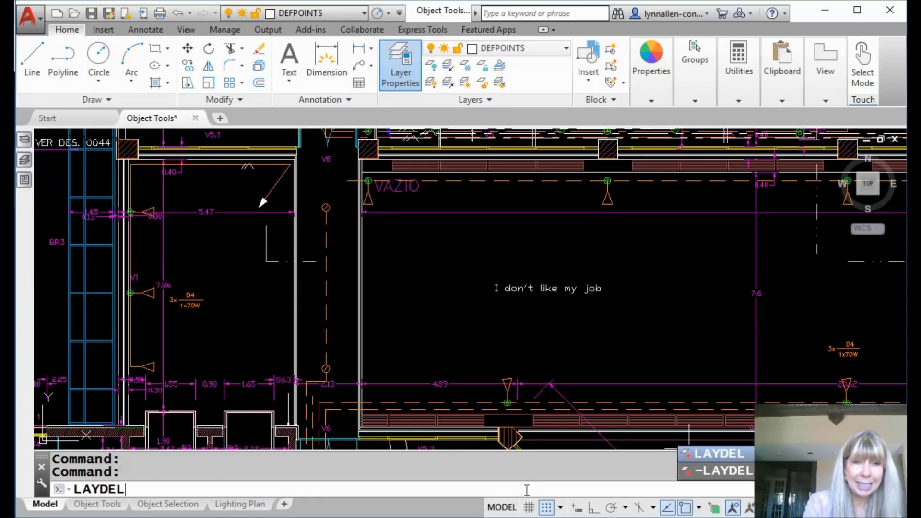
pyautogui.press('Return')
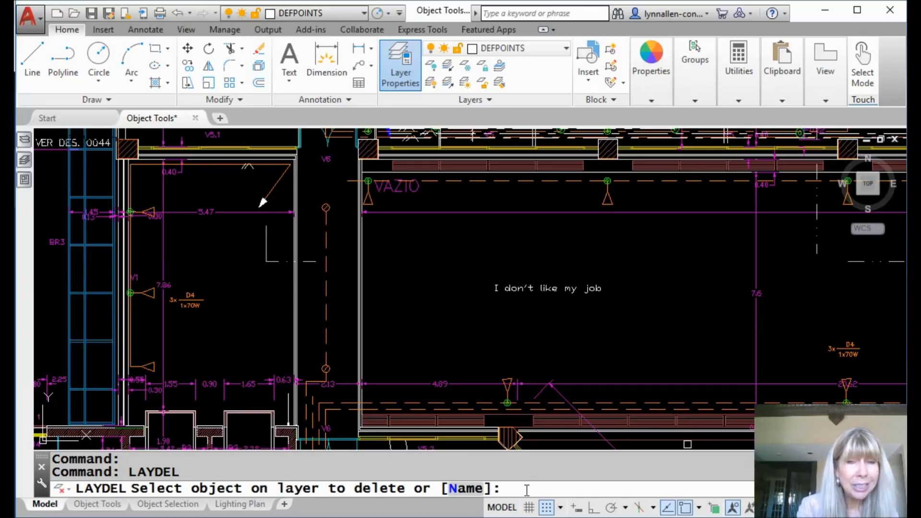